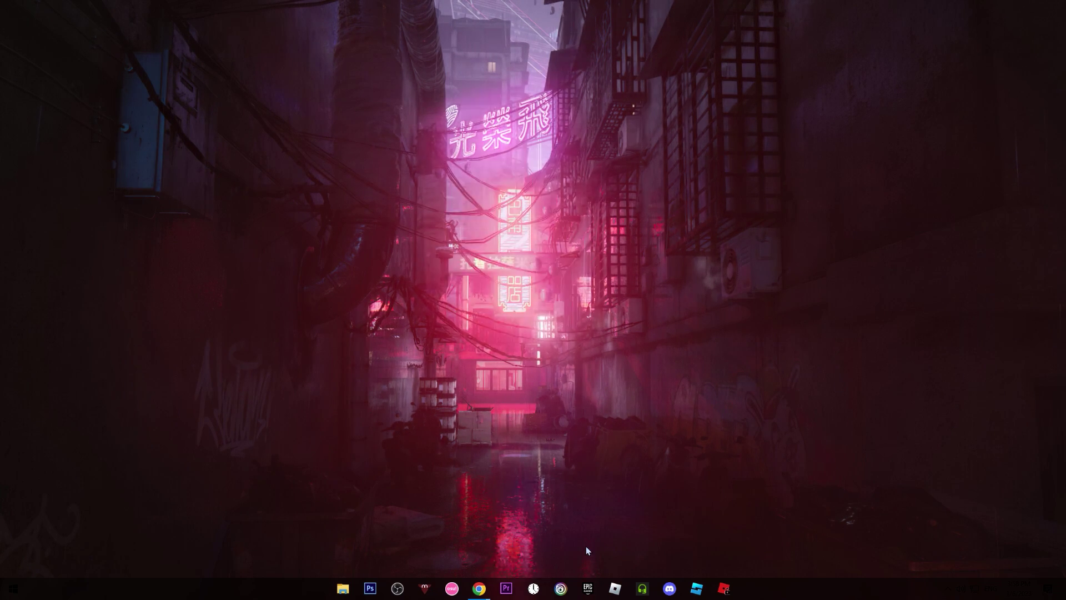
Search Start for 'NVIDEA CONTRO' after the desktop menu fails to launch NVIDIA Control Panel
{"action": "right_click", "coordinate": [572, 306]}
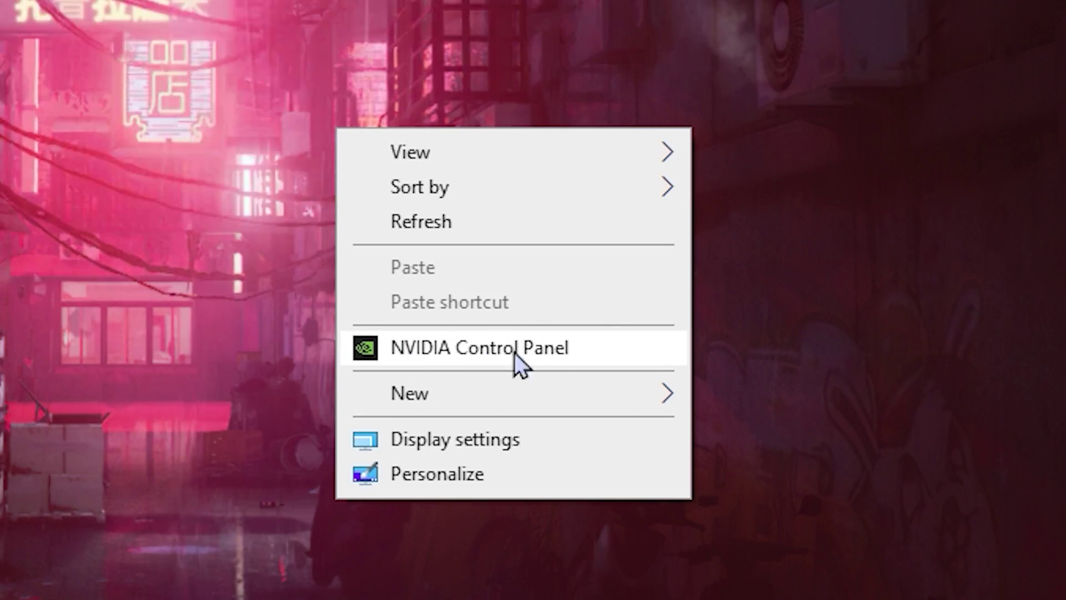
{"action": "left_click", "coordinate": [1041, 244]}
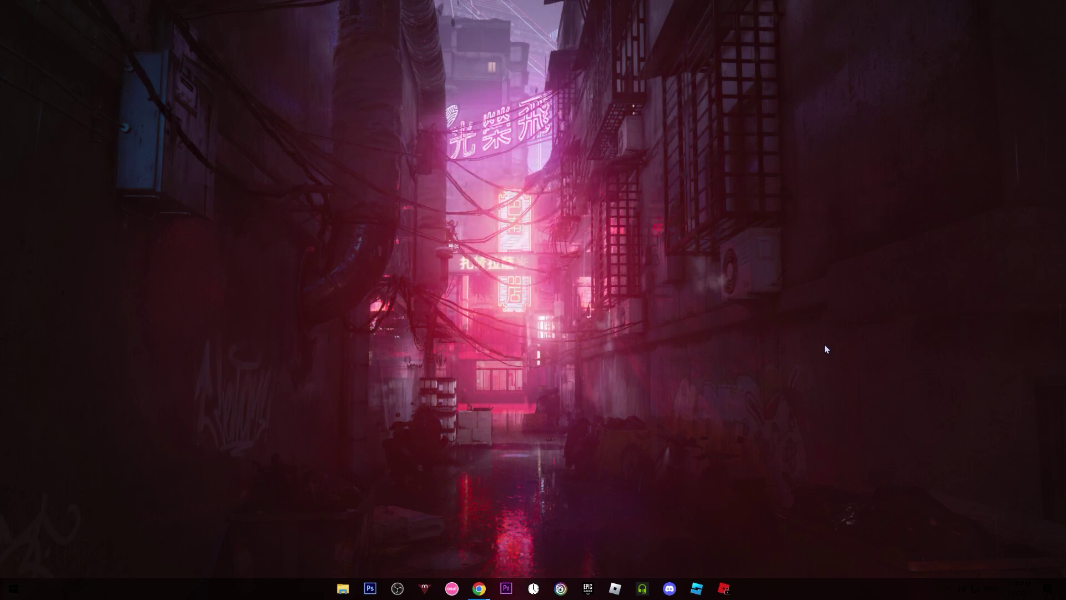
{"action": "right_click", "coordinate": [649, 283]}
{"action": "right_click", "coordinate": [532, 236]}
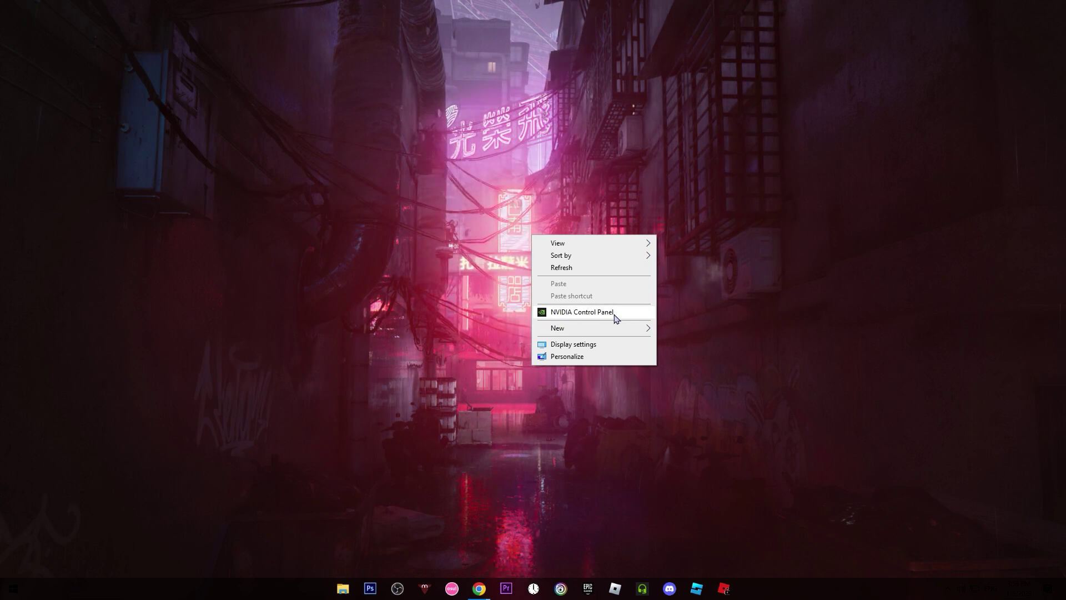
{"action": "left_click", "coordinate": [582, 445]}
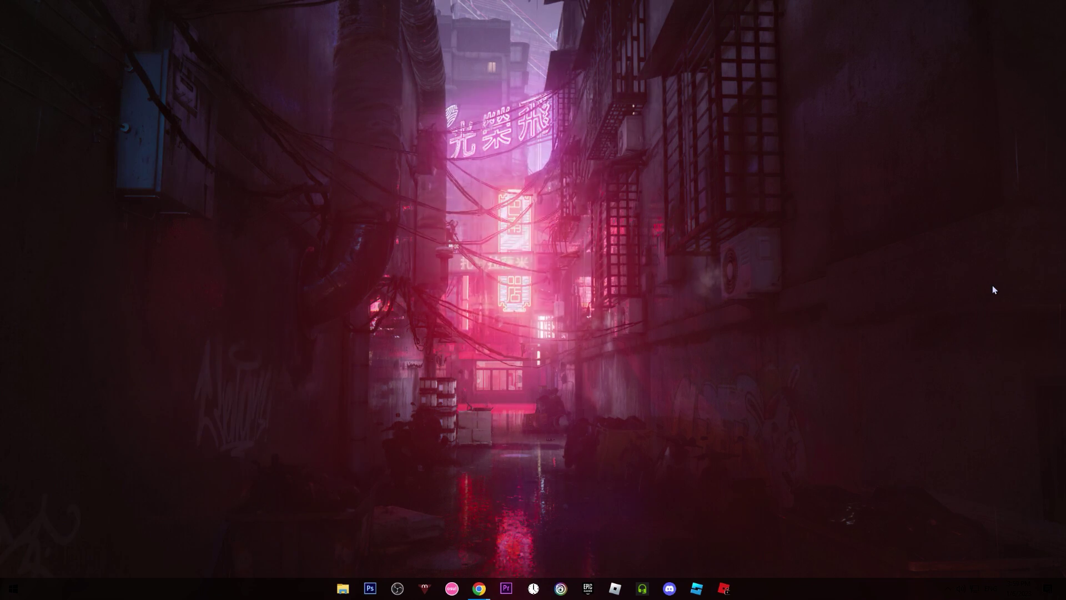
{"action": "key", "text": "super"}
{"action": "type", "text": "NVIDEA CONTRO"}
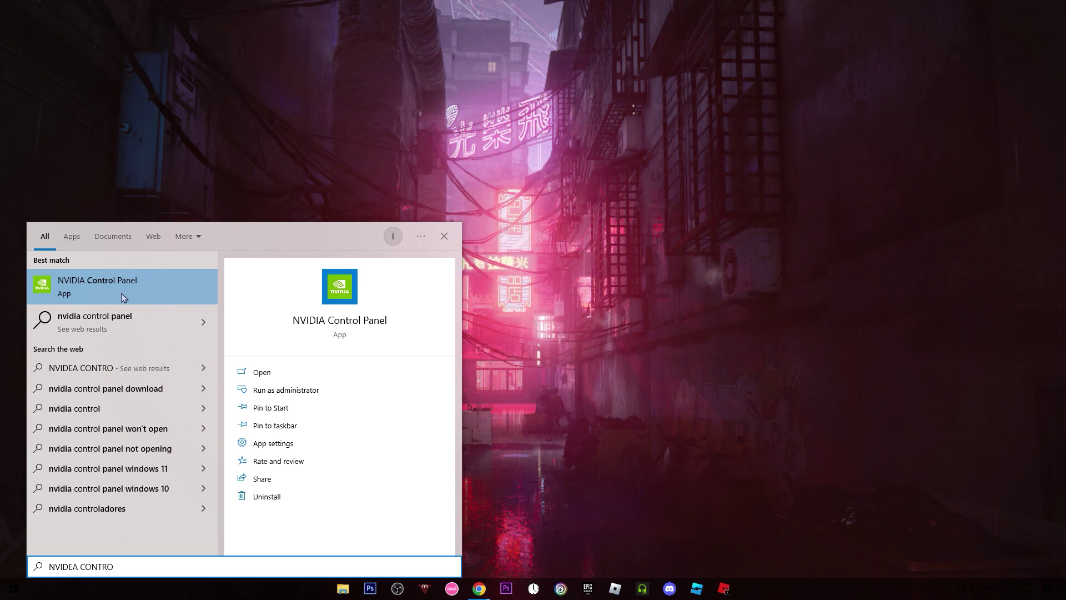
Launch NVIDIA Control Panel and open Display > Adjust desktop size and position for G24F 2
{"action": "left_click", "coordinate": [122, 293]}
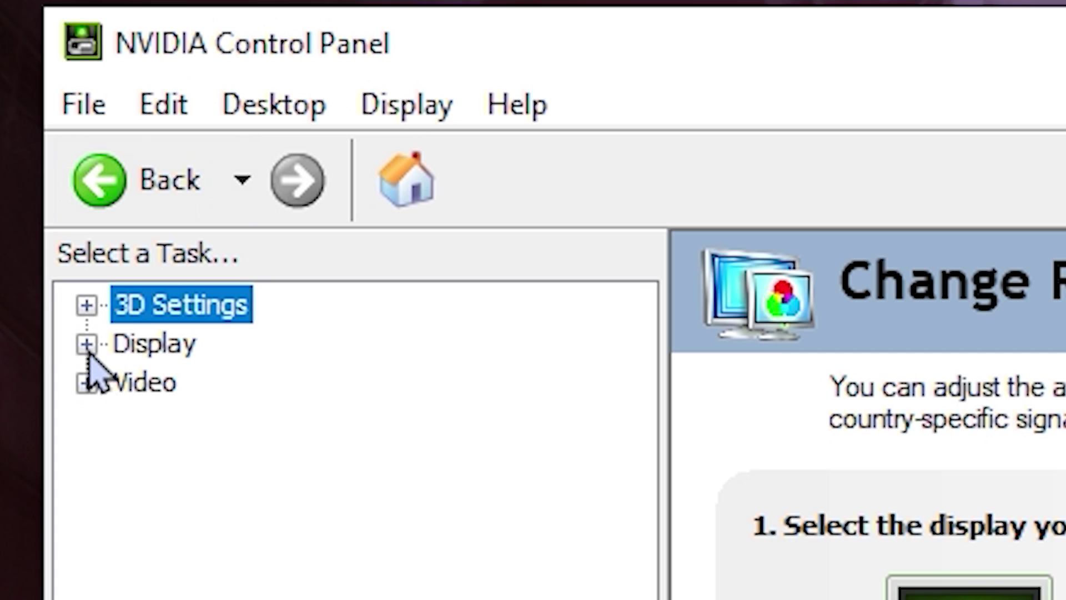
{"action": "left_click", "coordinate": [86, 348]}
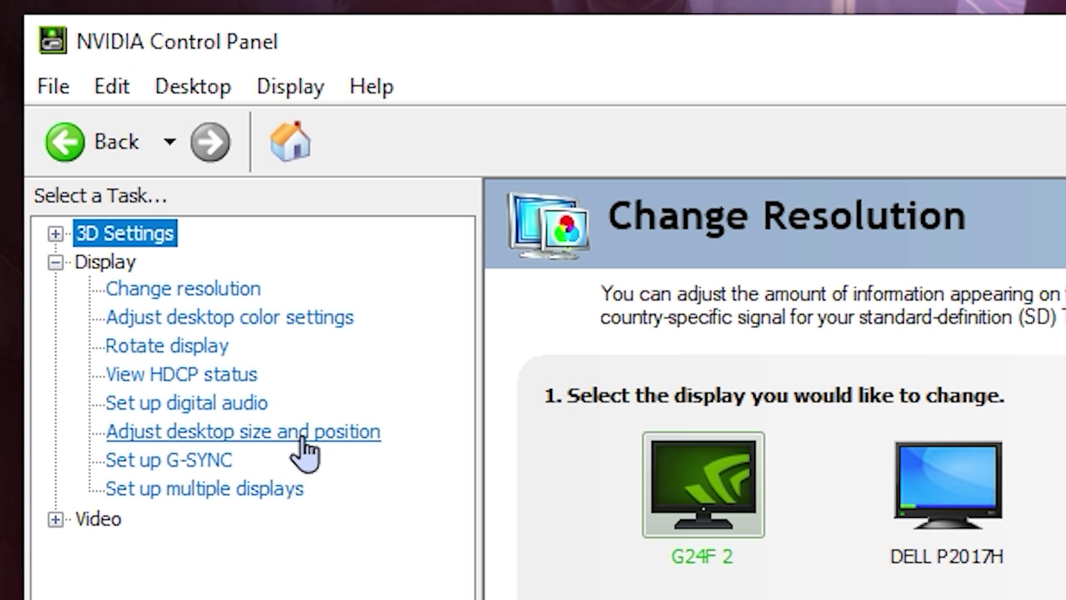
{"action": "left_click", "coordinate": [303, 439]}
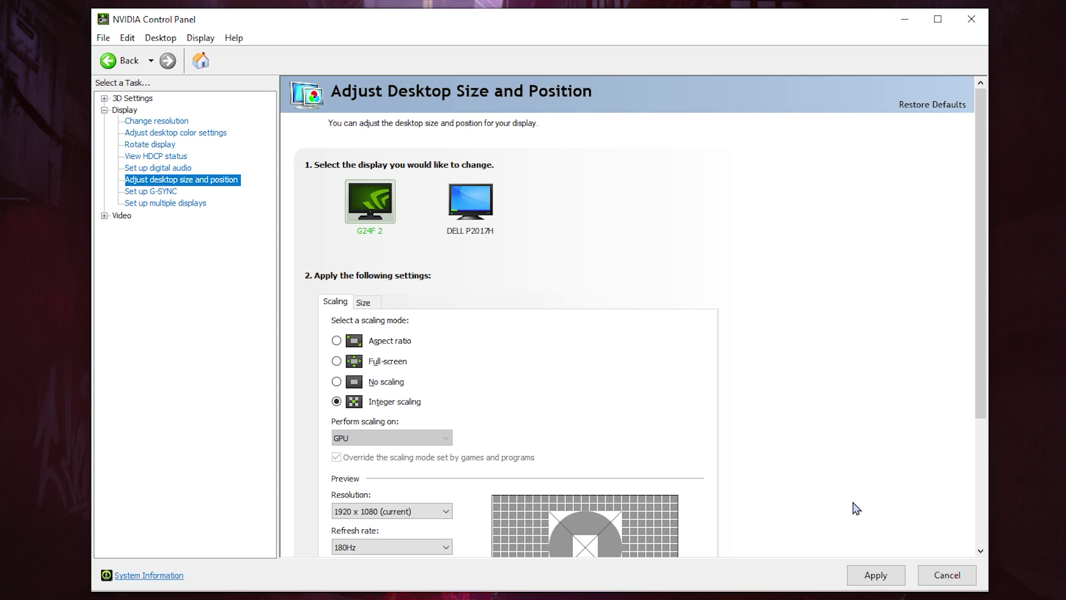
{"action": "scroll", "coordinate": [830, 501], "scroll_direction": "down", "scroll_amount": 3}
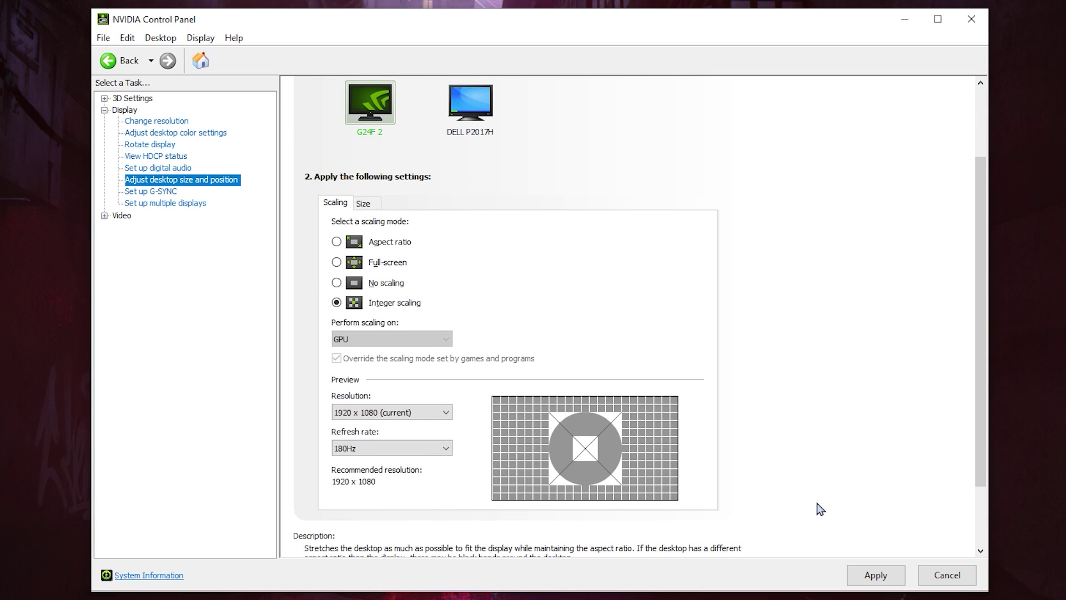
{"action": "scroll", "coordinate": [818, 507], "scroll_direction": "up", "scroll_amount": 3}
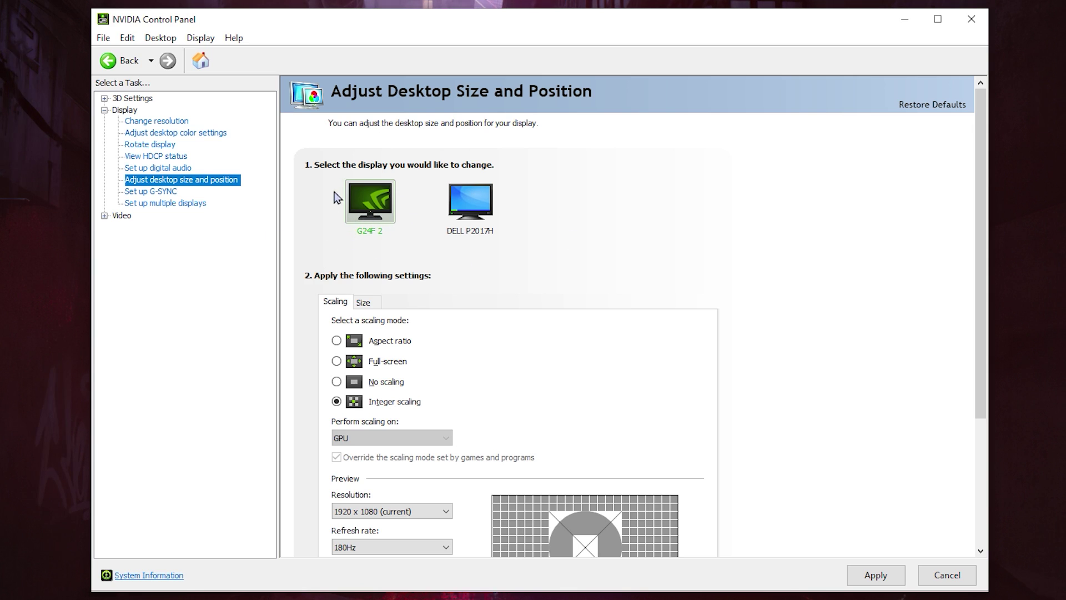
Check the DELL P2017H settings, then return to the G24F 2 display's scaling options
{"action": "left_click", "coordinate": [487, 207]}
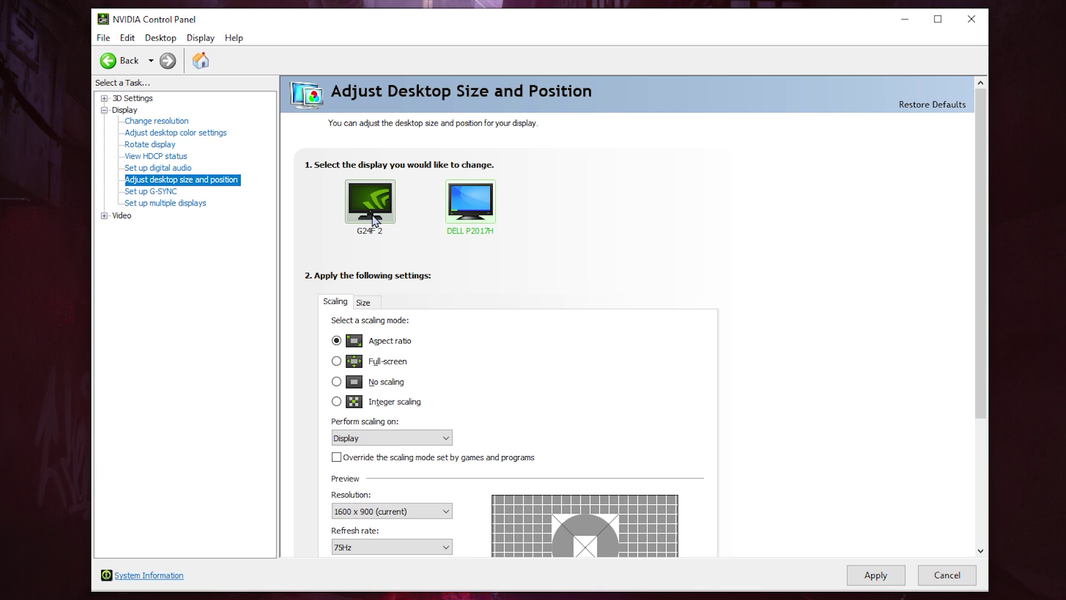
{"action": "left_click", "coordinate": [371, 207]}
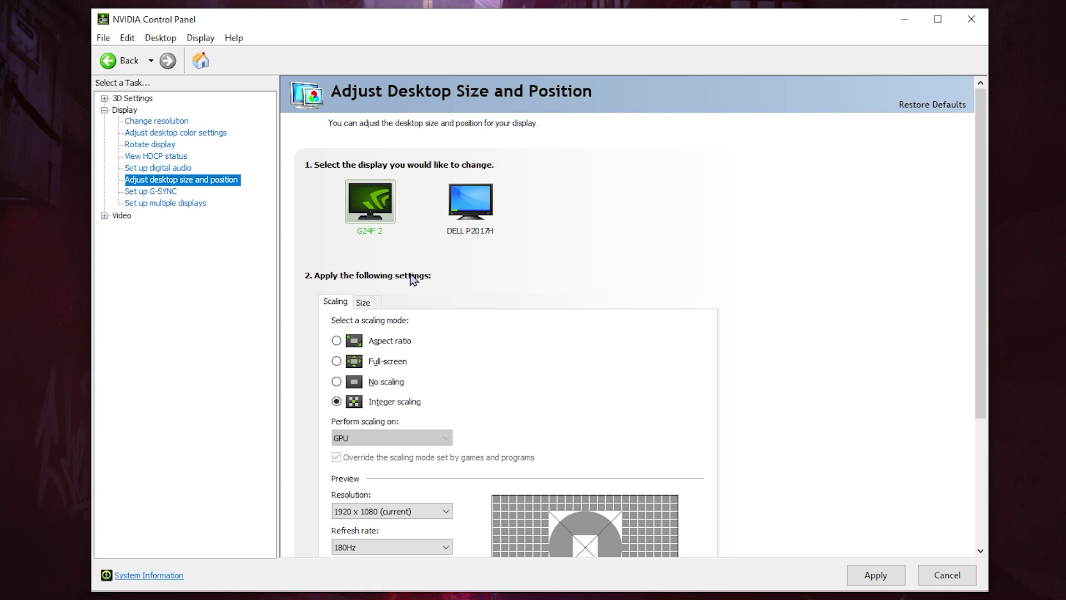
{"action": "scroll", "coordinate": [409, 399], "scroll_direction": "down", "scroll_amount": 2}
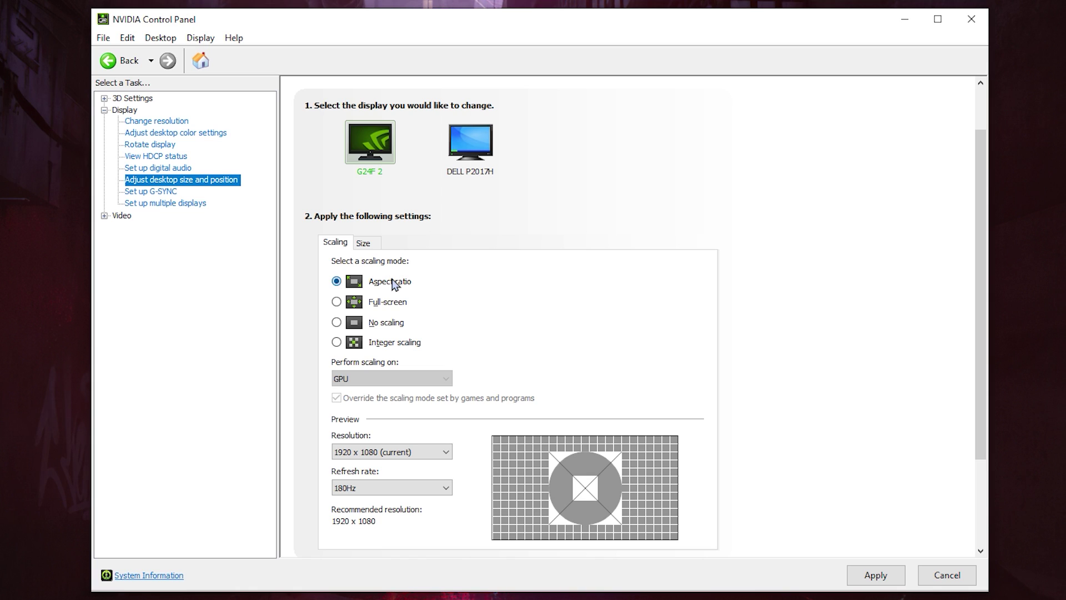
Change the G24F 2 resolution to 800 × 600 and apply it
{"action": "left_click", "coordinate": [180, 124]}
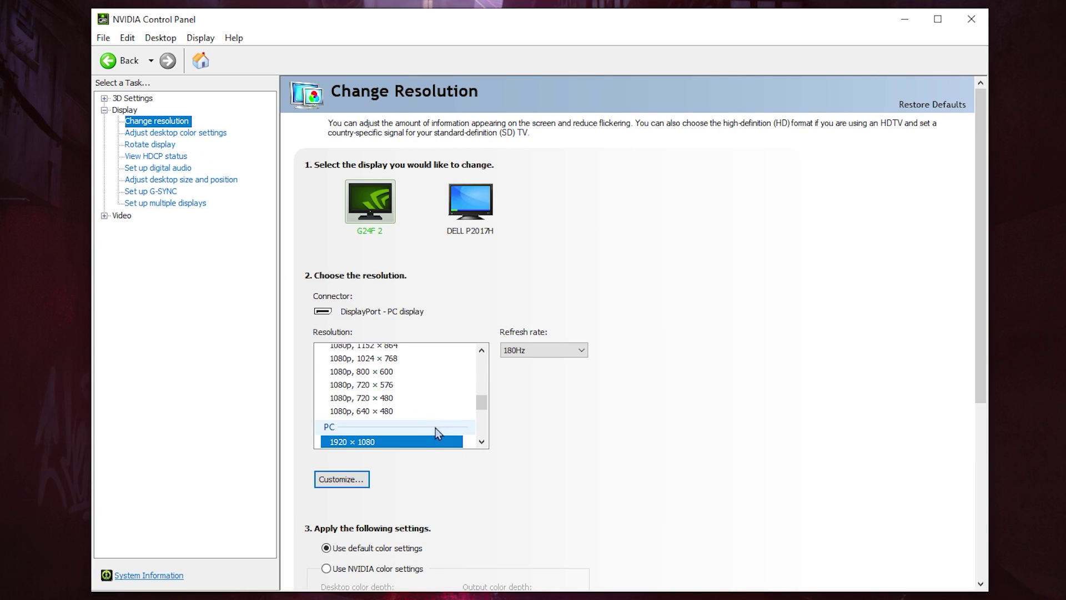
{"action": "scroll", "coordinate": [435, 433], "scroll_direction": "down", "scroll_amount": 4}
{"action": "scroll", "coordinate": [435, 434], "scroll_direction": "down", "scroll_amount": 1}
{"action": "left_click", "coordinate": [435, 438]}
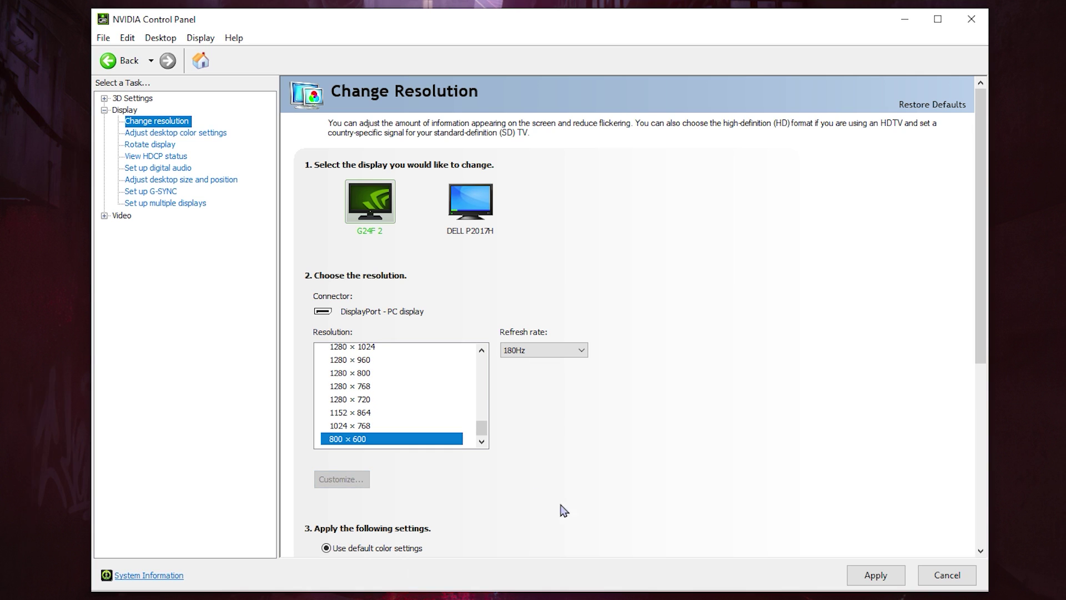
{"action": "left_click", "coordinate": [847, 578]}
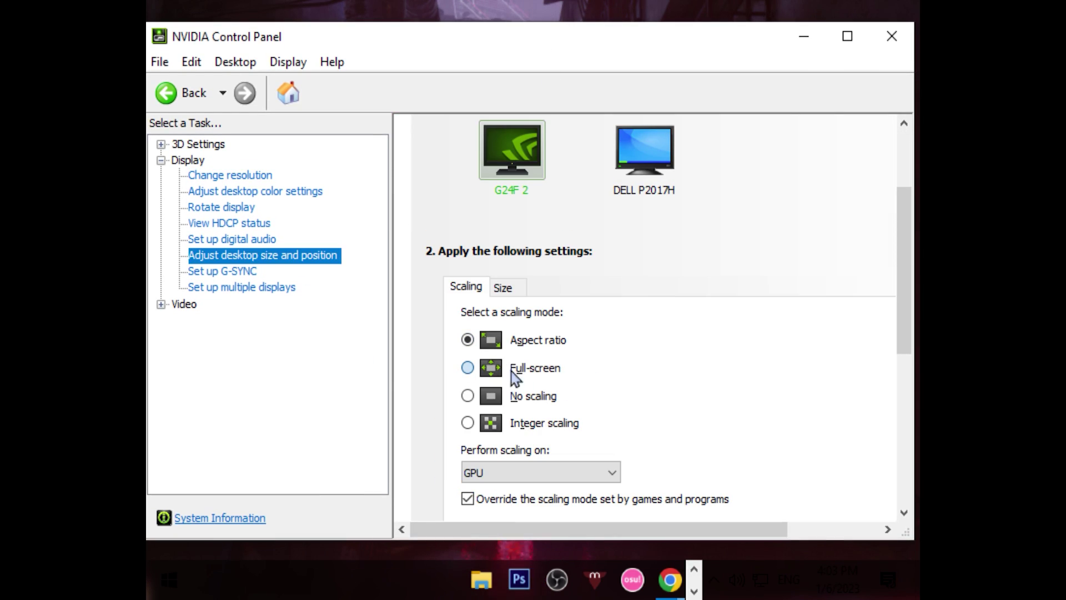
Apply Full-screen scaling to G24F 2 and perform scaling on Display instead of GPU
{"action": "left_click", "coordinate": [518, 371]}
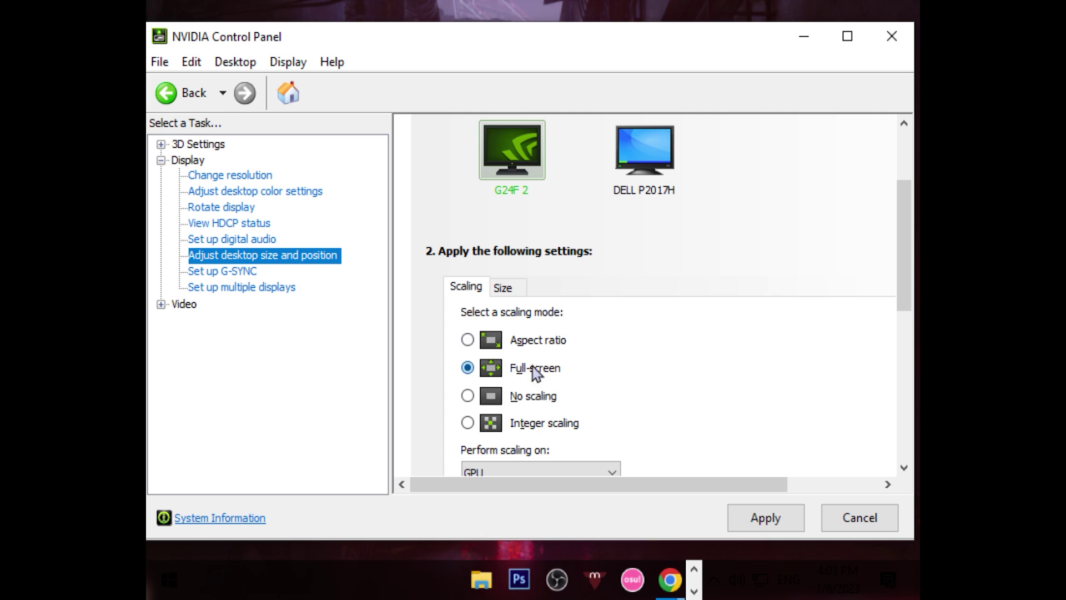
{"action": "scroll", "coordinate": [667, 433], "scroll_direction": "down", "scroll_amount": 2}
{"action": "left_click", "coordinate": [759, 530]}
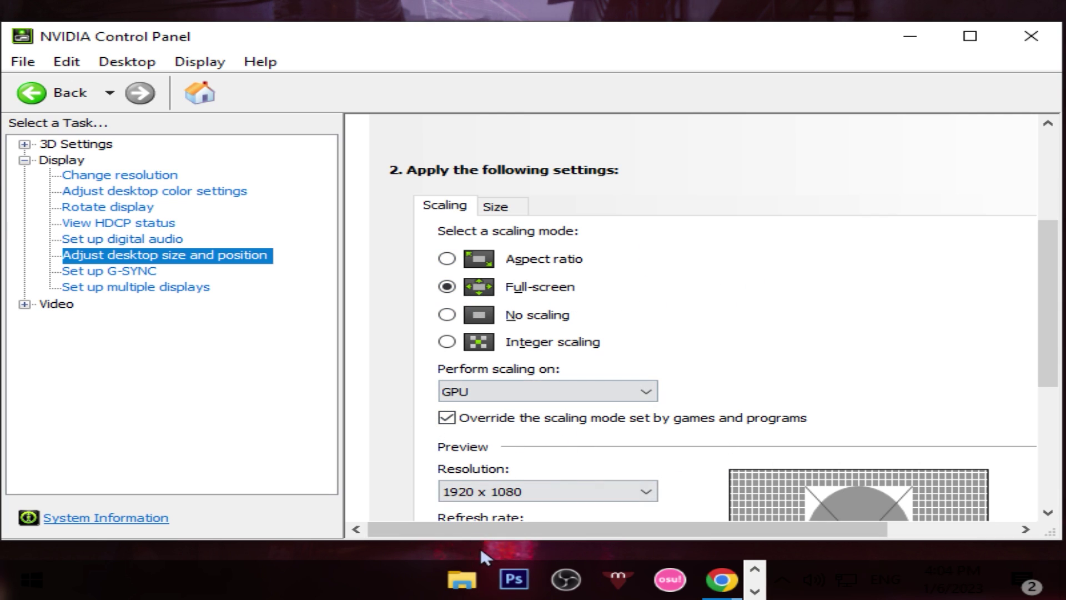
{"action": "left_click", "coordinate": [503, 392]}
{"action": "left_click", "coordinate": [493, 431]}
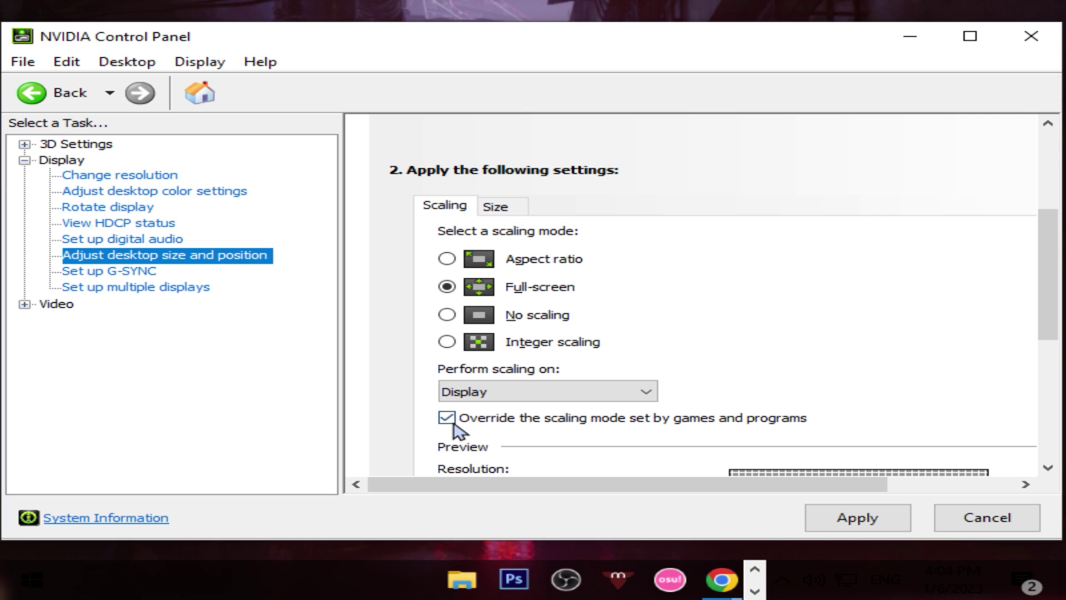
Change the G24F 2 resolution to 1280 × 1024, apply it and keep the change
{"action": "left_click", "coordinate": [121, 175]}
{"action": "scroll", "coordinate": [545, 266], "scroll_direction": "down", "scroll_amount": 2}
{"action": "scroll", "coordinate": [561, 278], "scroll_direction": "up", "scroll_amount": 3}
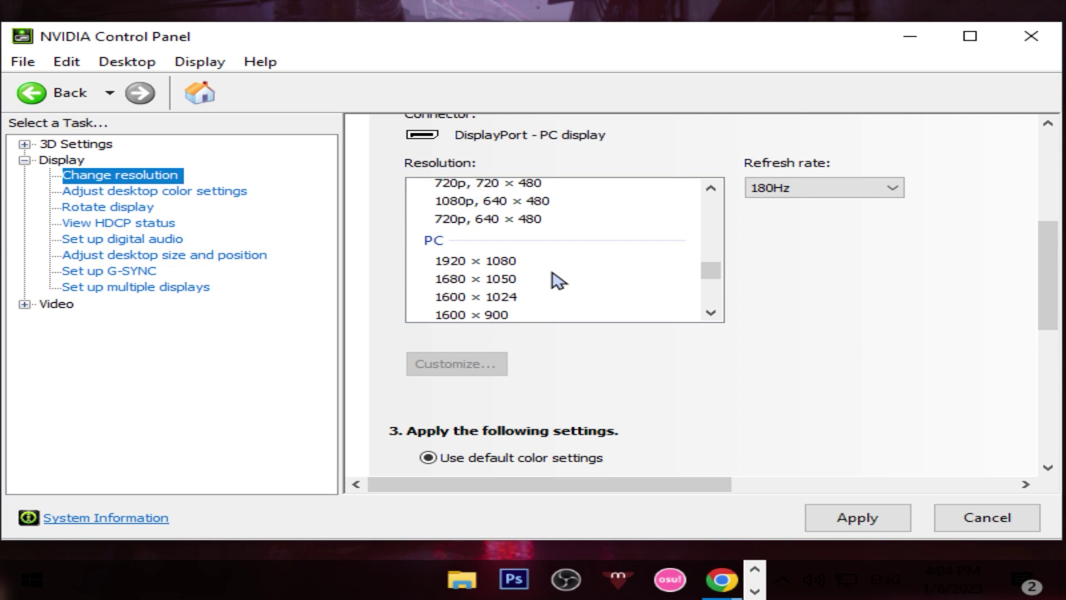
{"action": "scroll", "coordinate": [533, 281], "scroll_direction": "up", "scroll_amount": 2}
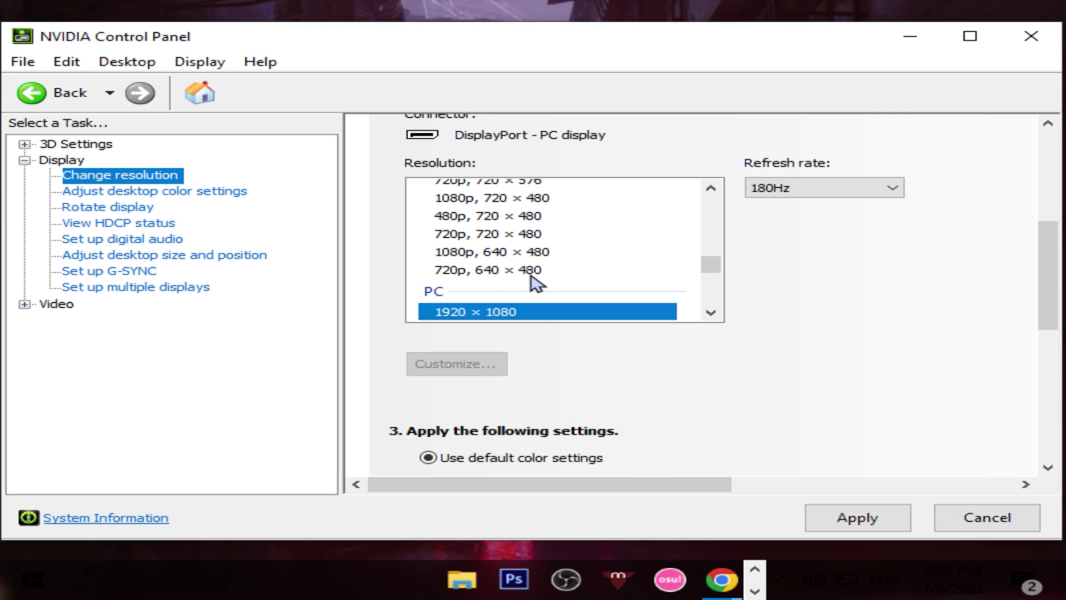
{"action": "scroll", "coordinate": [535, 285], "scroll_direction": "up", "scroll_amount": 1}
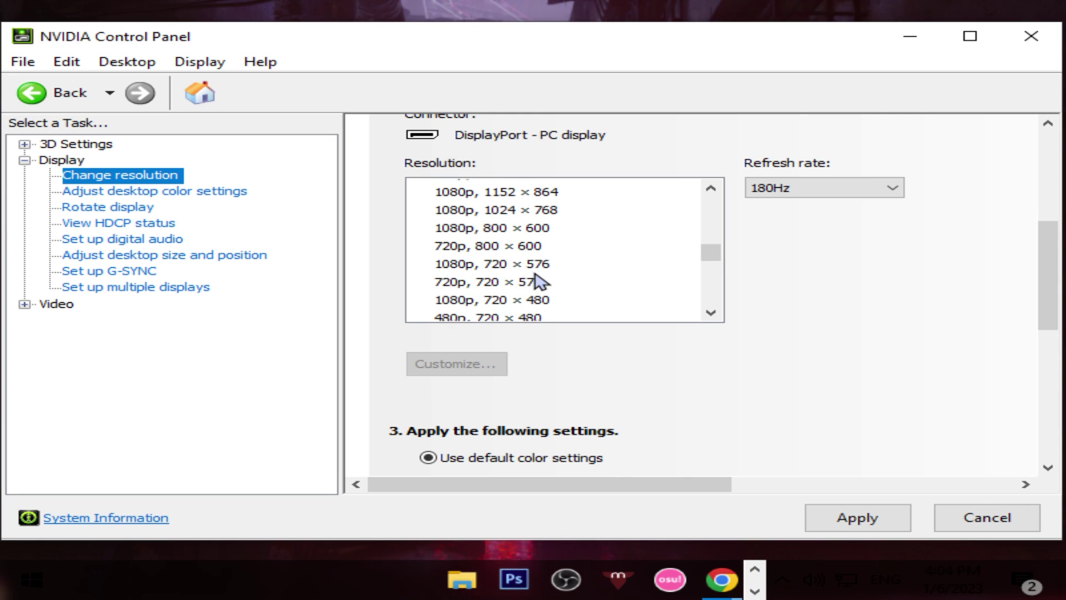
{"action": "scroll", "coordinate": [536, 282], "scroll_direction": "down", "scroll_amount": 5}
{"action": "left_click", "coordinate": [515, 301]}
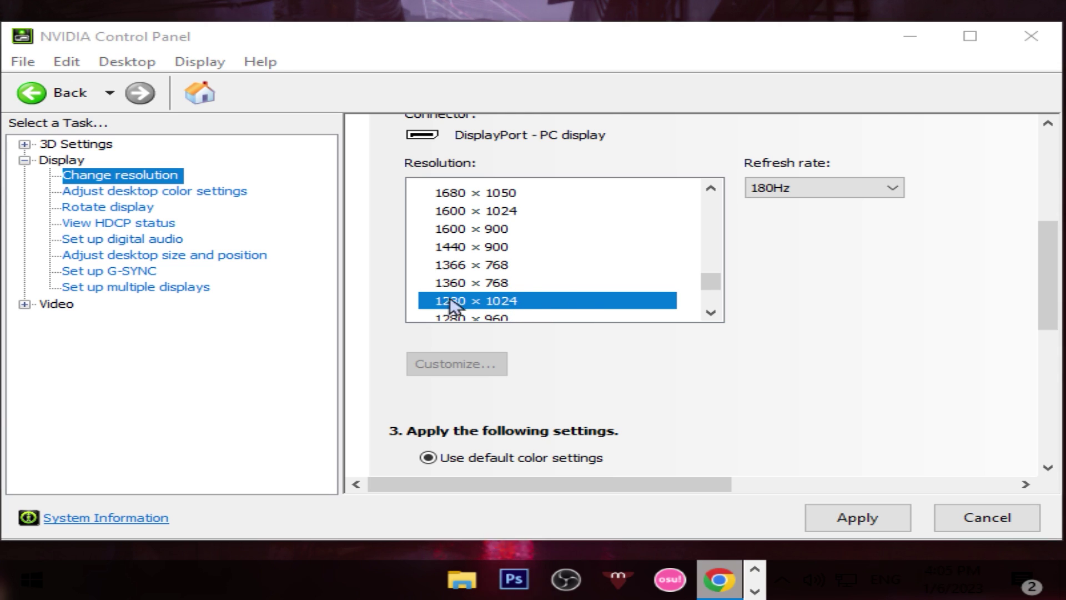
{"action": "left_click", "coordinate": [858, 517]}
{"action": "left_click", "coordinate": [441, 184]}
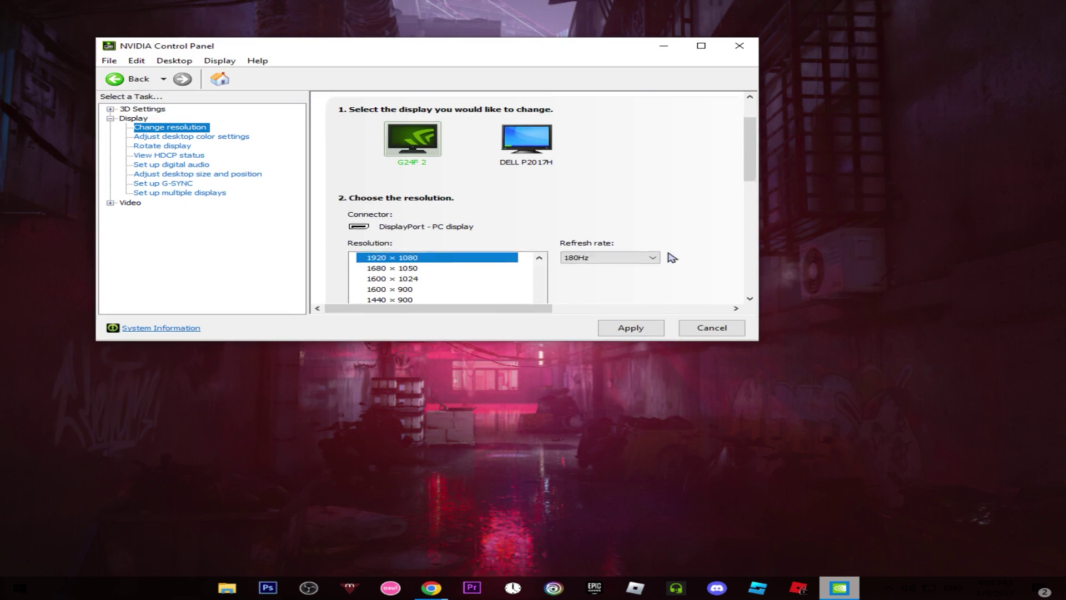
Apply 1920 × 1080 and return to the desktop size and position page
{"action": "left_click", "coordinate": [634, 328]}
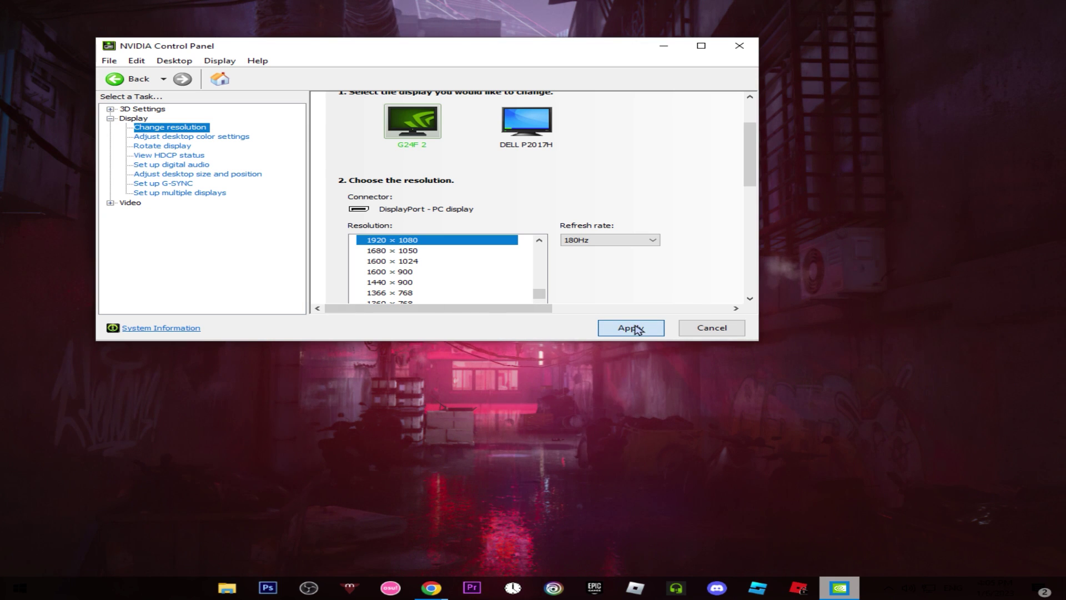
{"action": "left_click", "coordinate": [405, 255]}
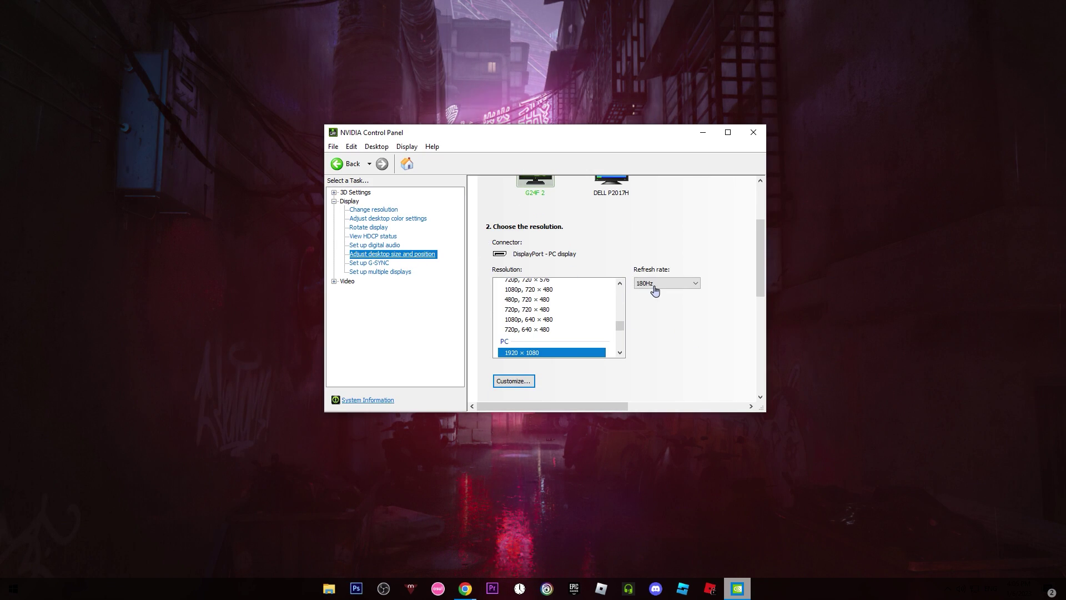
{"action": "left_click_drag", "start_coordinate": [760, 258], "coordinate": [750, 293]}
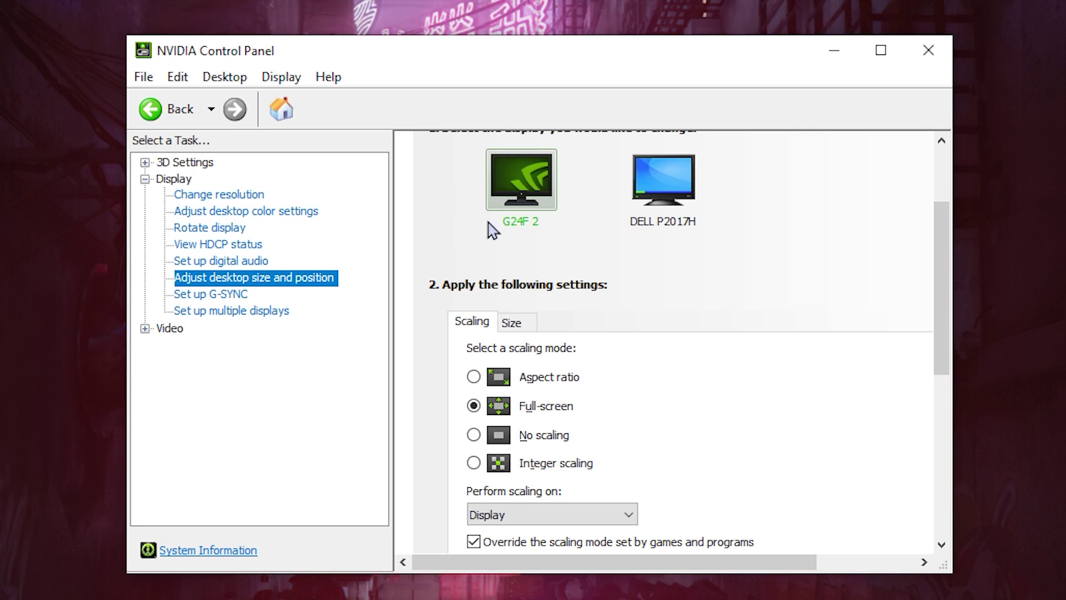
Select the DELL P2017H display and switch it to Full-screen scaling
{"action": "scroll", "coordinate": [946, 322], "scroll_direction": "up", "scroll_amount": 1}
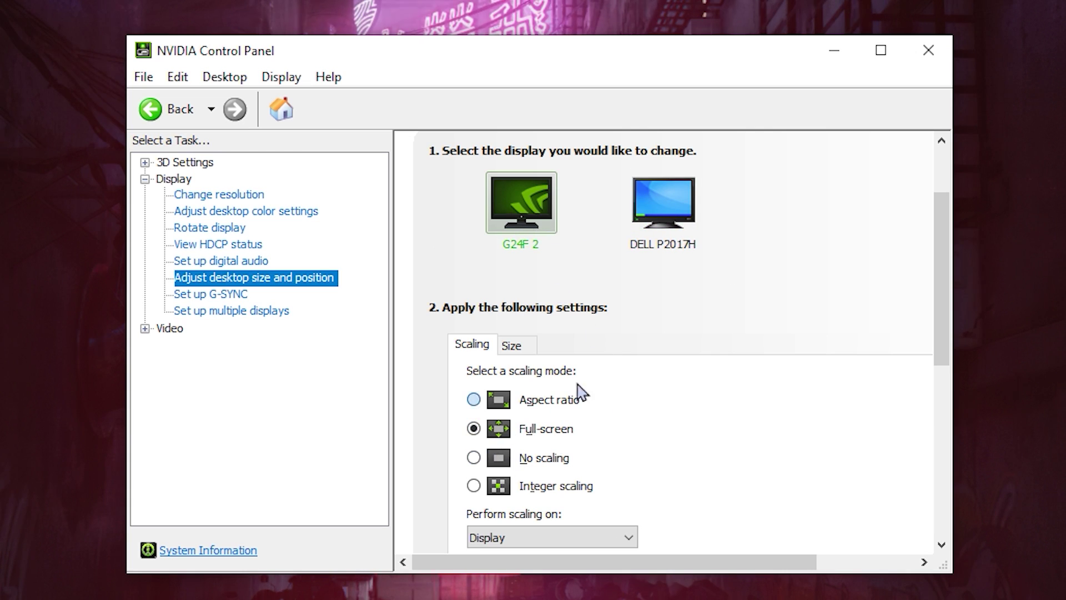
{"action": "left_click", "coordinate": [667, 180]}
{"action": "left_click", "coordinate": [515, 429]}
{"action": "scroll", "coordinate": [935, 298], "scroll_direction": "down", "scroll_amount": 3}
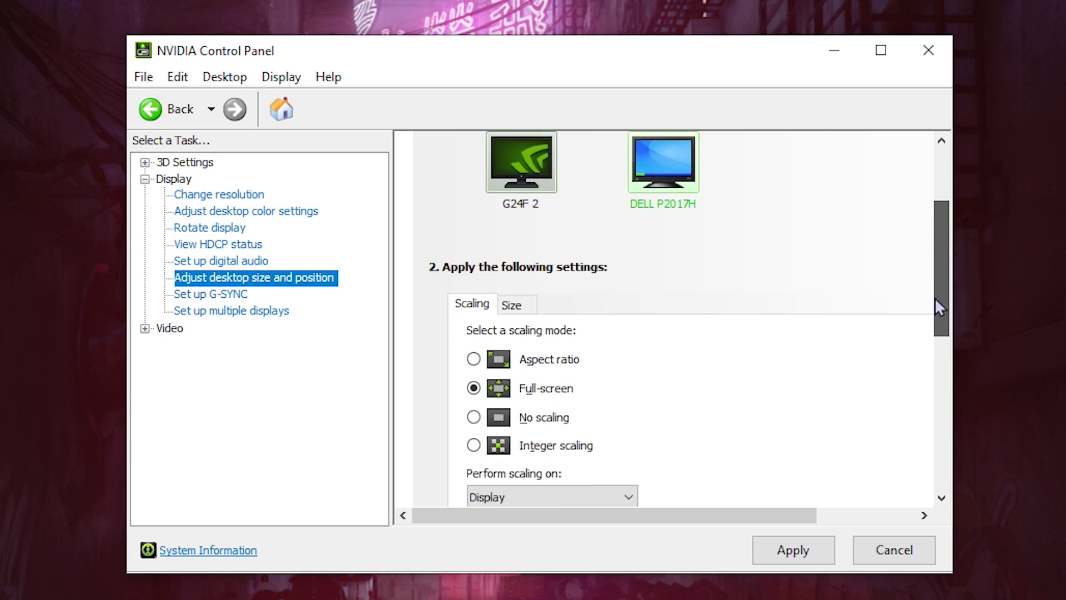
Perform DELL P2017H scaling on Display, enable the game override, and apply
{"action": "left_click", "coordinate": [468, 401]}
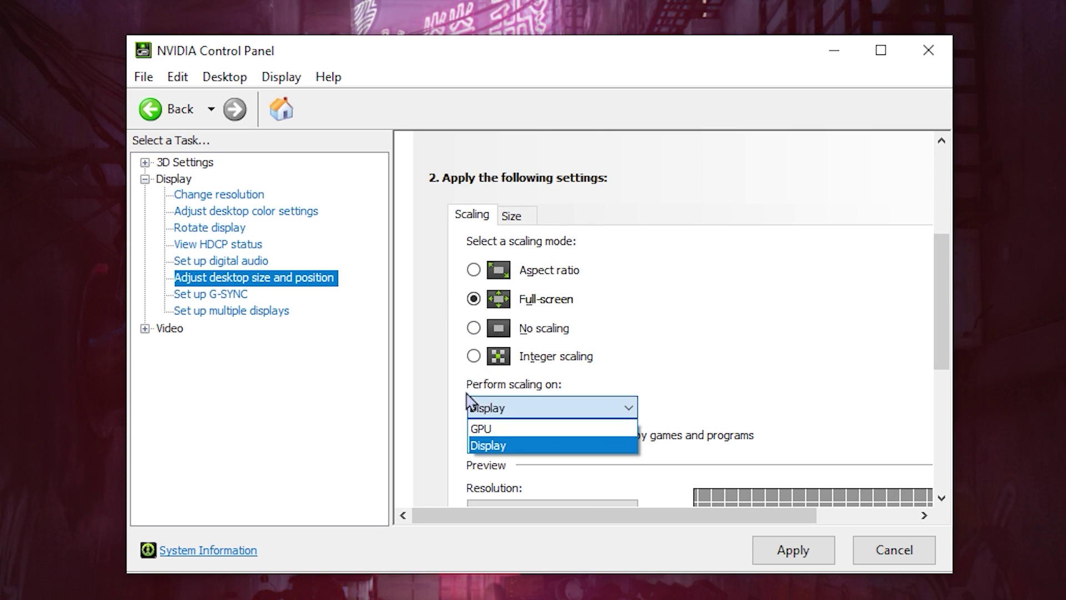
{"action": "left_click", "coordinate": [506, 446]}
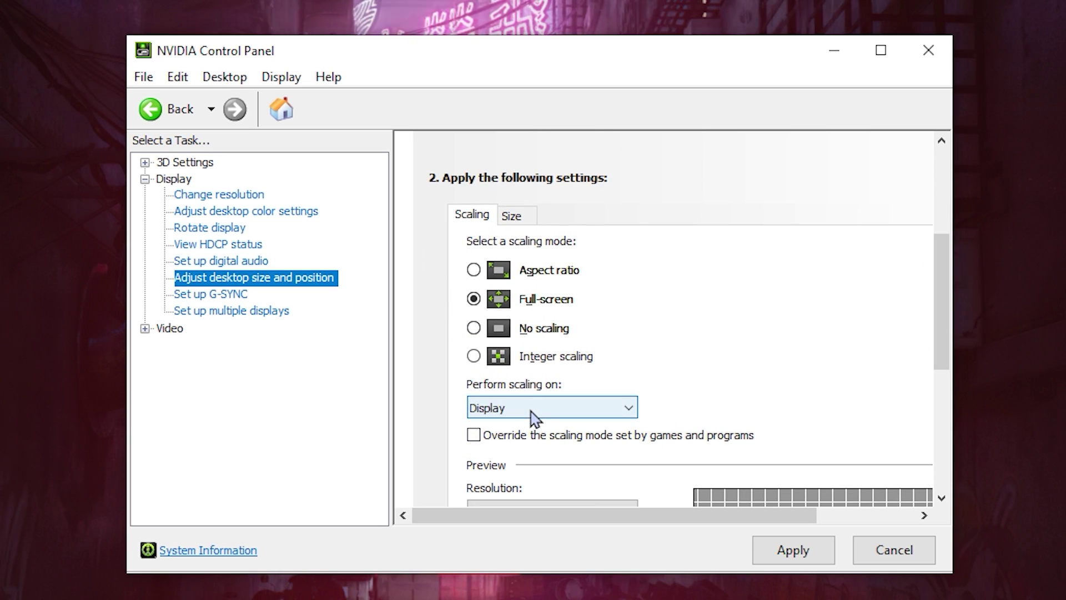
{"action": "left_click", "coordinate": [578, 438]}
{"action": "scroll", "coordinate": [889, 483], "scroll_direction": "down", "scroll_amount": 1}
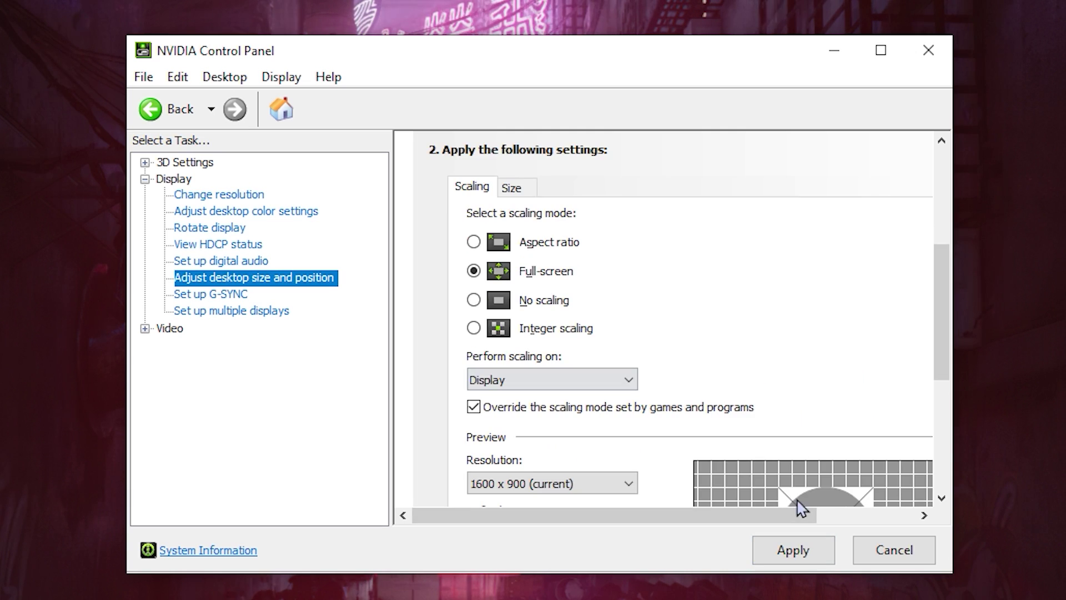
{"action": "left_click", "coordinate": [795, 552]}
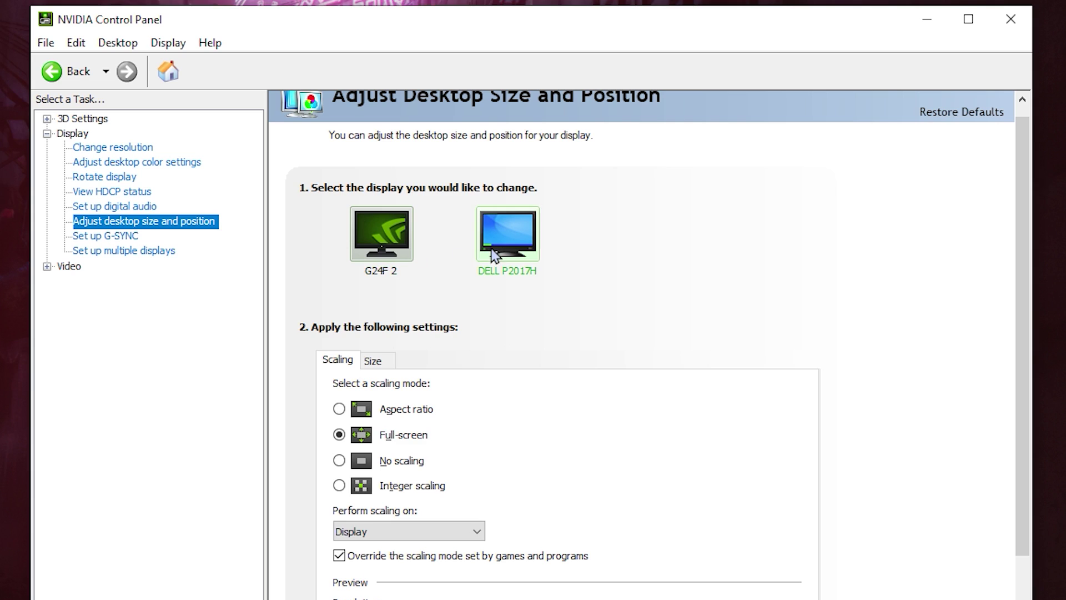